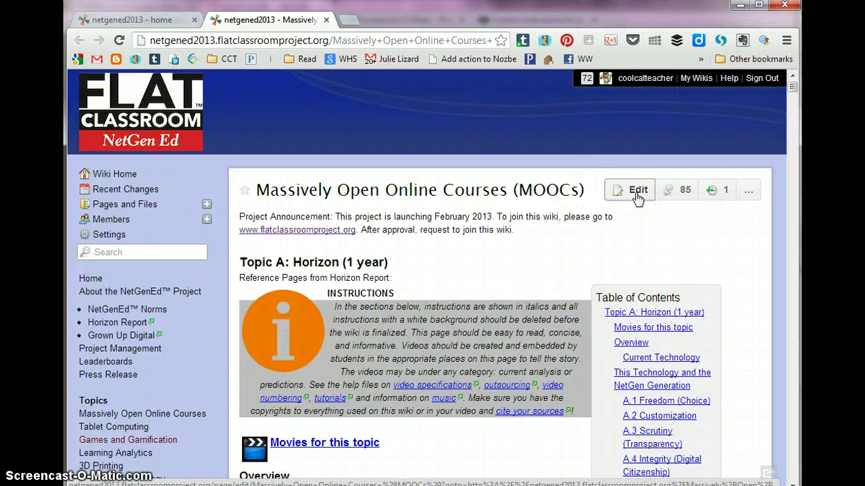
- Copy the included page name Topic1_Overview from the Massively Open Online Courses (MOOCs) page's wikitext source, and save the page
left_click(638, 193)
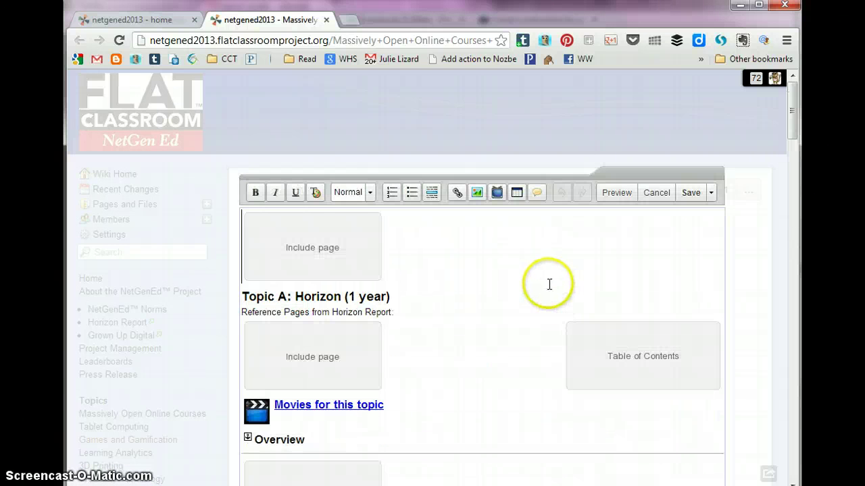
scroll(530, 294, "down", 4)
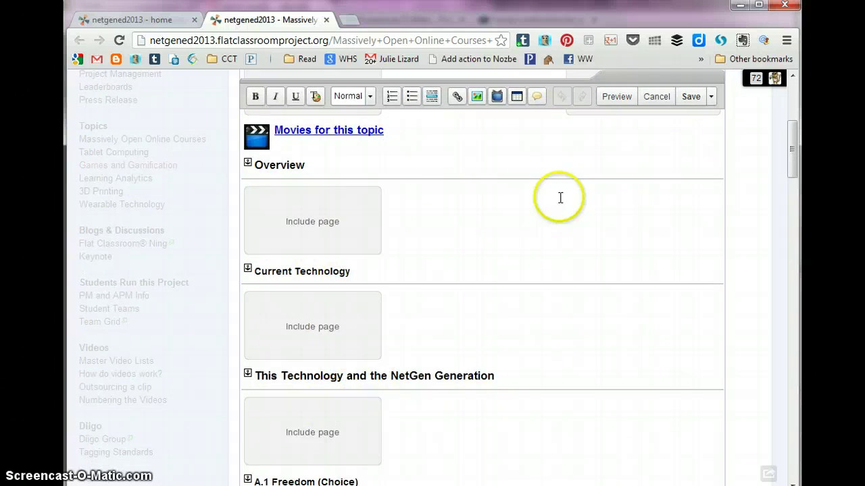
scroll(560, 198, "up", 3)
left_click(711, 125)
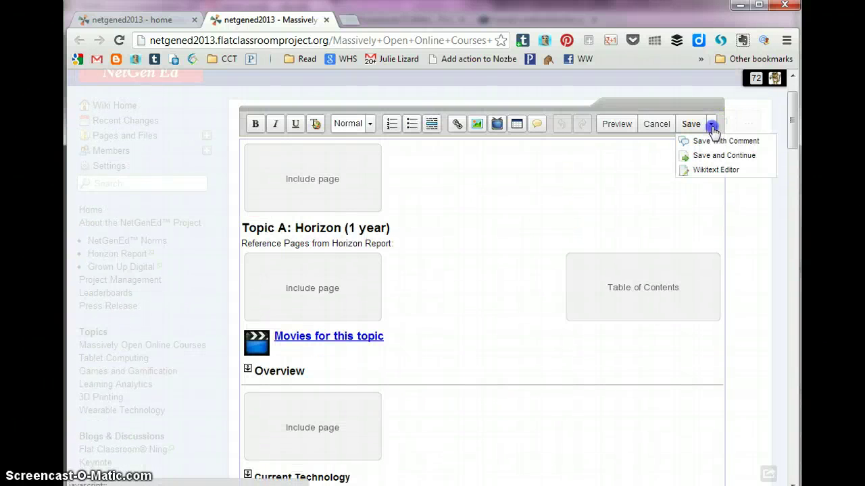
left_click(715, 171)
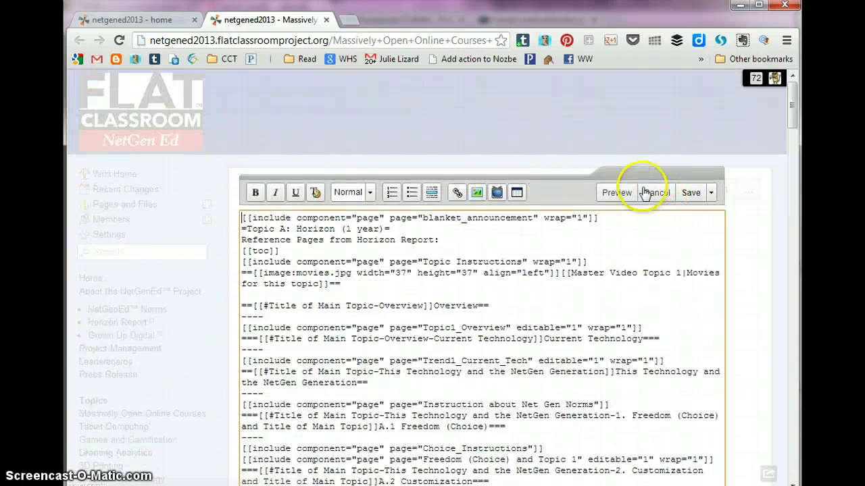
scroll(570, 294, "down", 2)
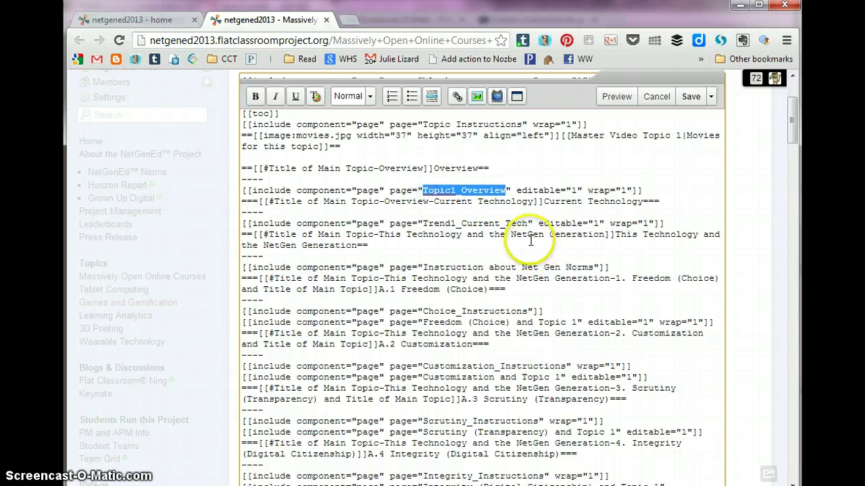
left_click(692, 99)
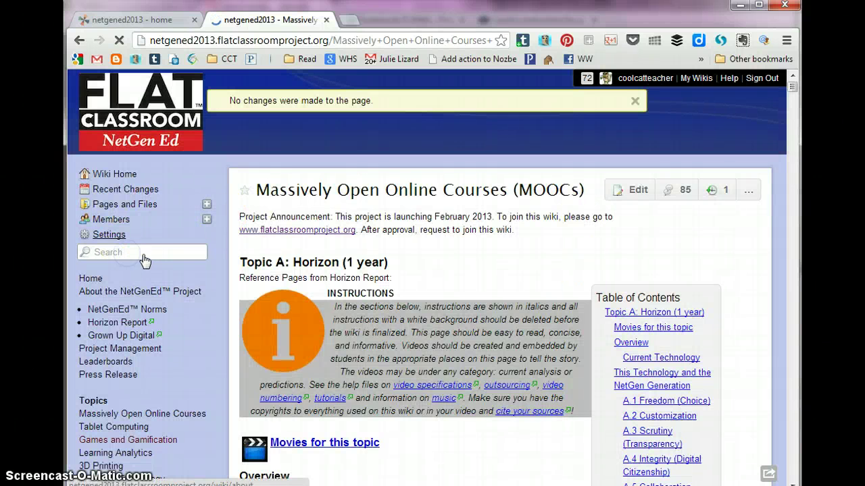
- Search the wiki for Topic1_Overview and open that page
left_click(125, 263)
type("Topic1_Overview")
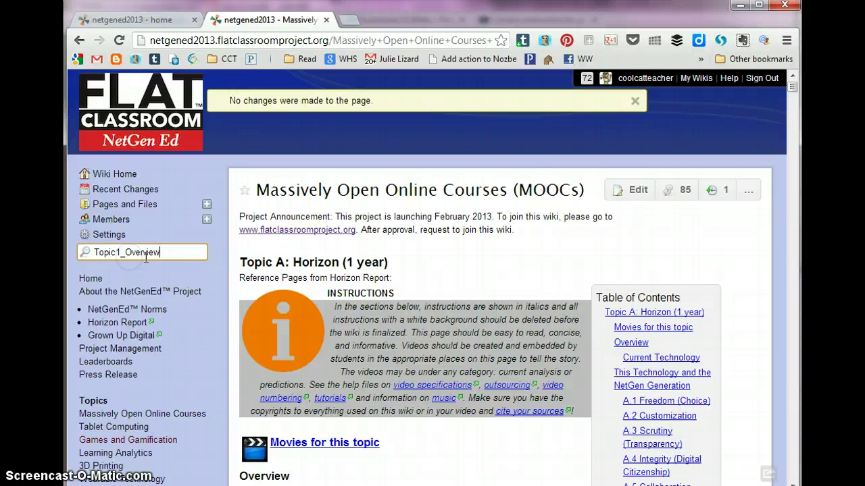
key("Return")
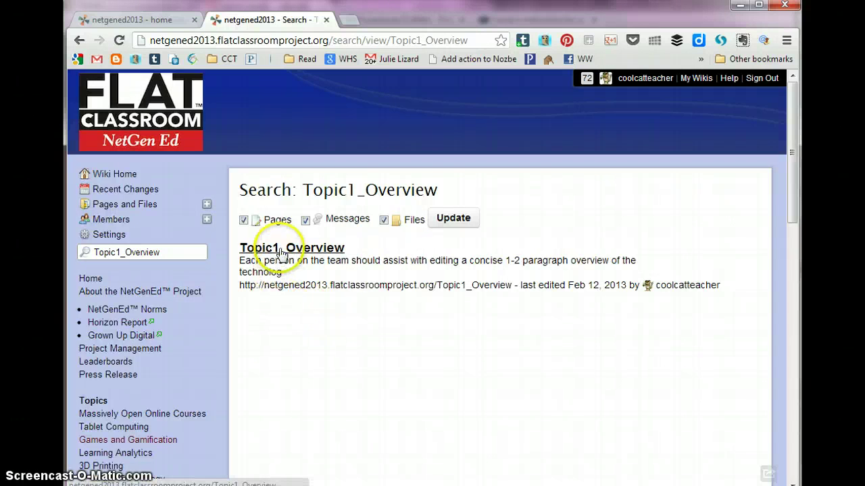
left_click(440, 287)
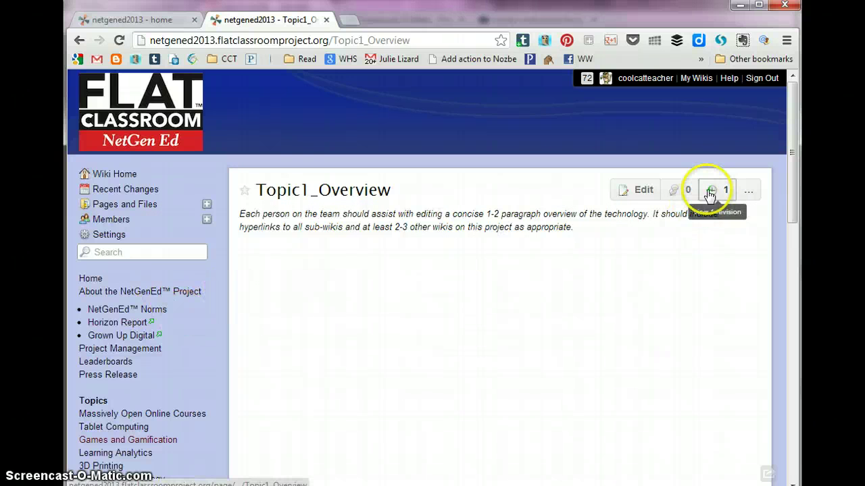
- Open the Massively Open Online Courses topic in a new tab and start editing its A.1 Freedom (Choice) overview content
scroll(203, 351, "down", 1)
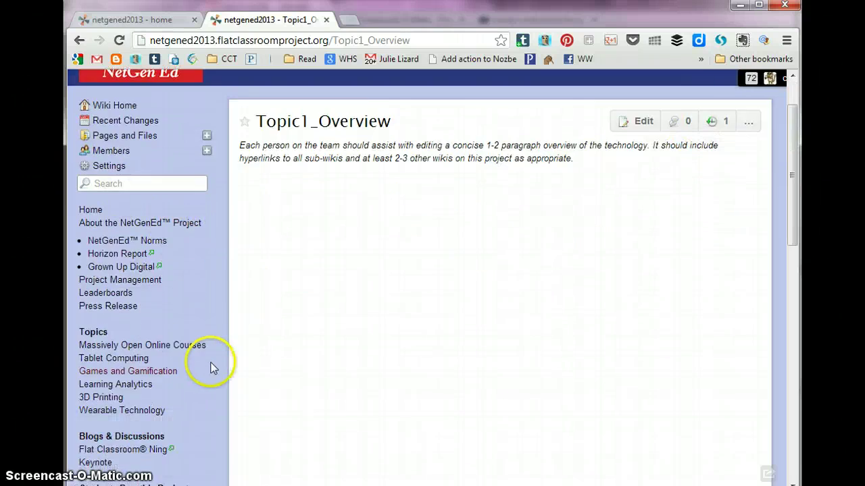
left_click(150, 343)
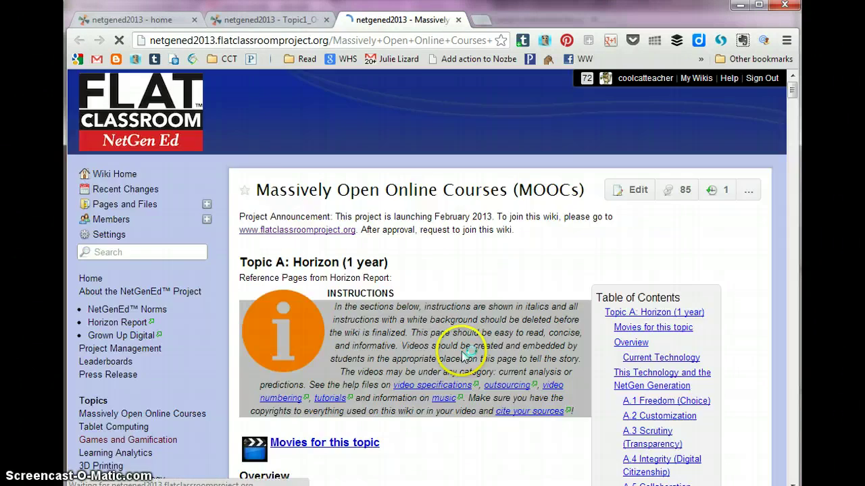
scroll(473, 358, "down", 3)
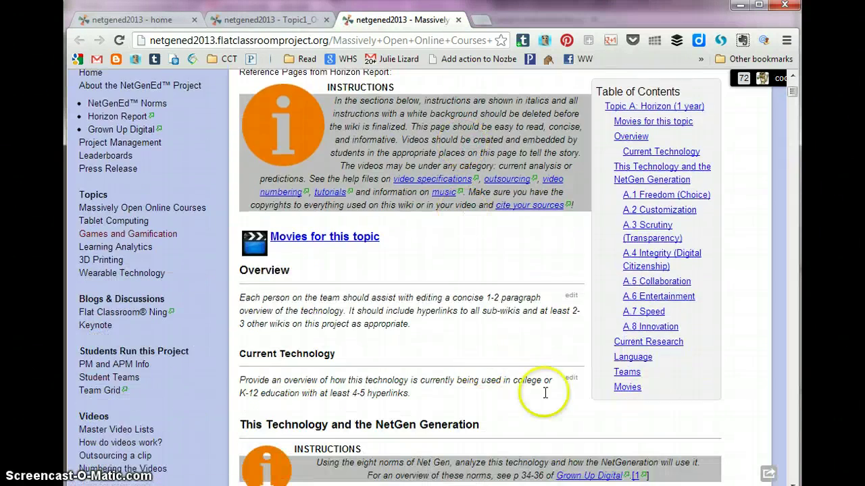
scroll(482, 392, "down", 10)
scroll(484, 392, "up", 3)
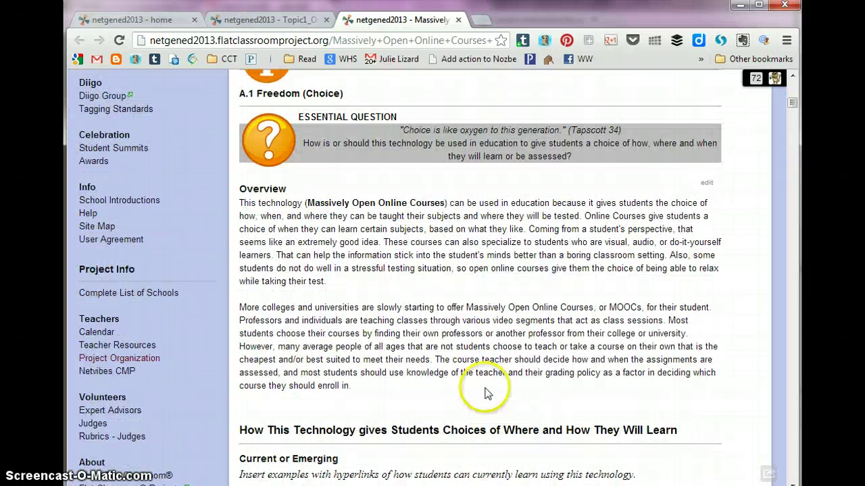
left_click(703, 183)
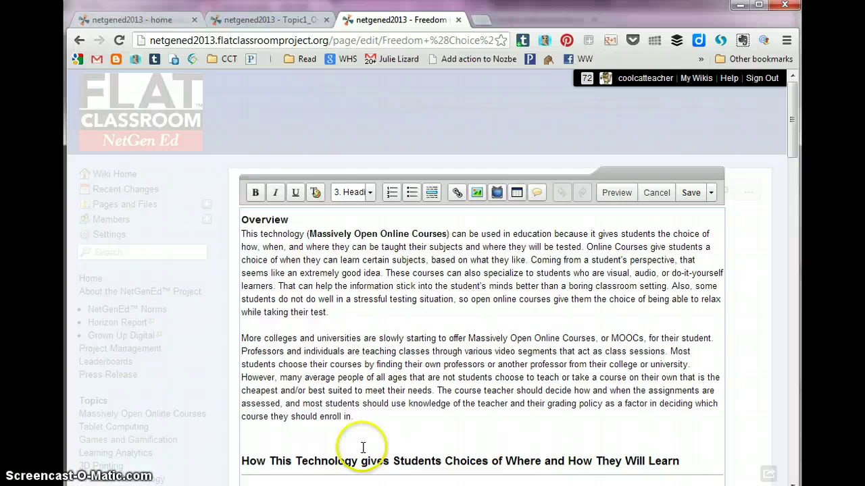
- Set the font of the first body paragraph under Current or Emerging to Arial and save the page
left_click(358, 417)
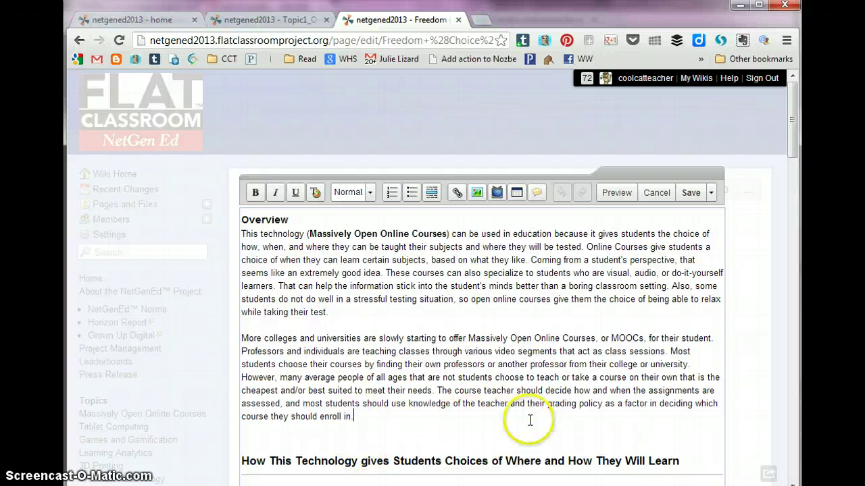
scroll(550, 406, "down", 5)
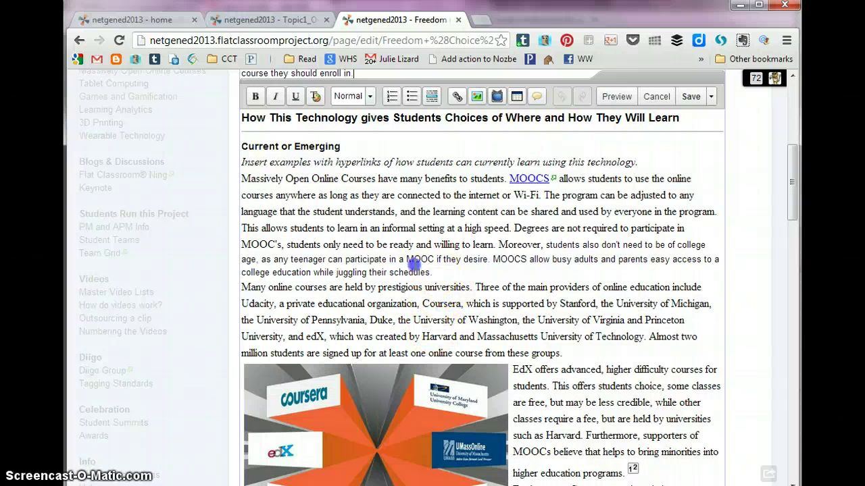
left_click_drag(431, 273, 230, 179)
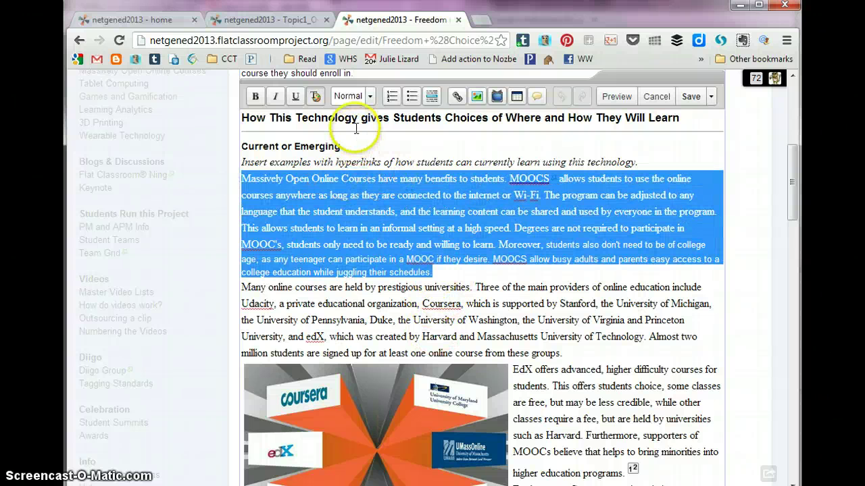
left_click(315, 97)
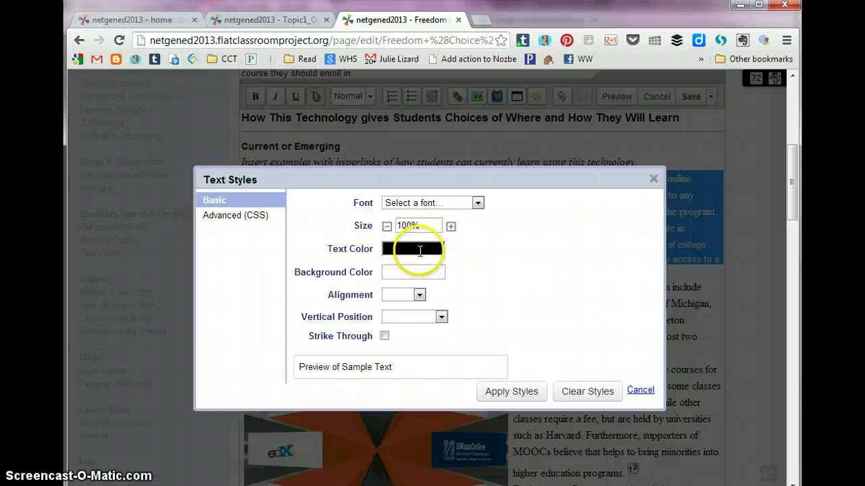
left_click(433, 205)
left_click(473, 227)
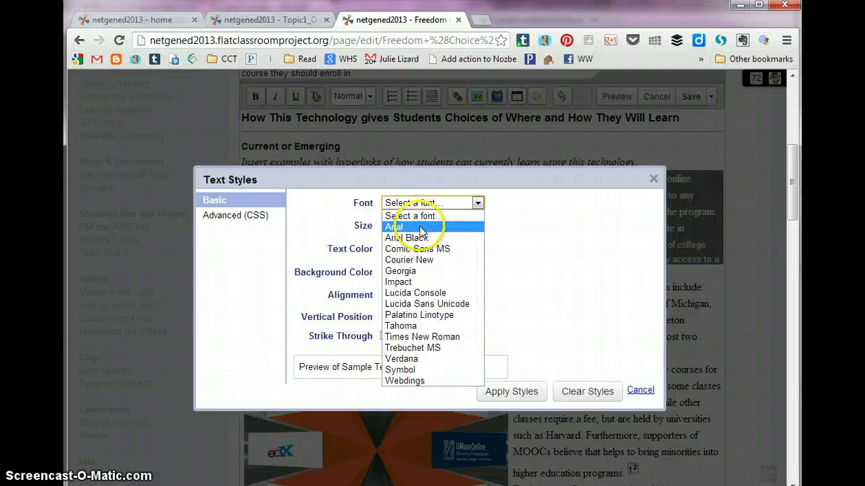
left_click(511, 393)
left_click(400, 258)
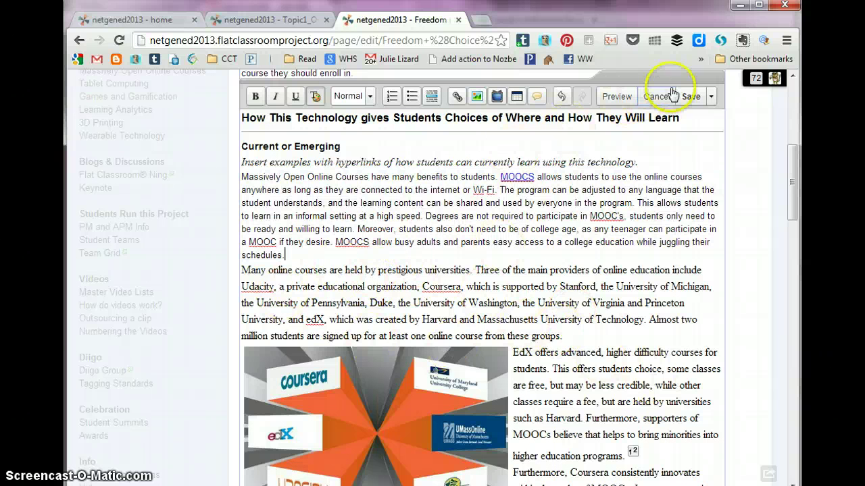
left_click(691, 97)
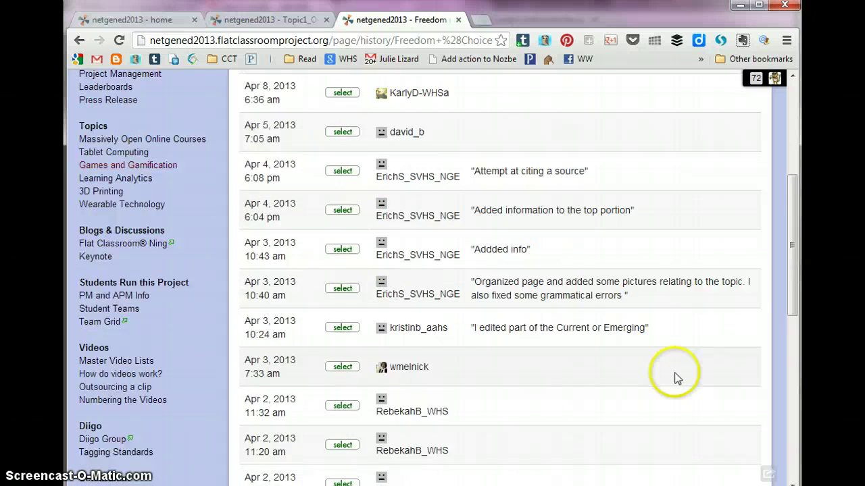
- Examine the page's revision history for edit dates, contributors and their edit comments
scroll(671, 375, "up", 1)
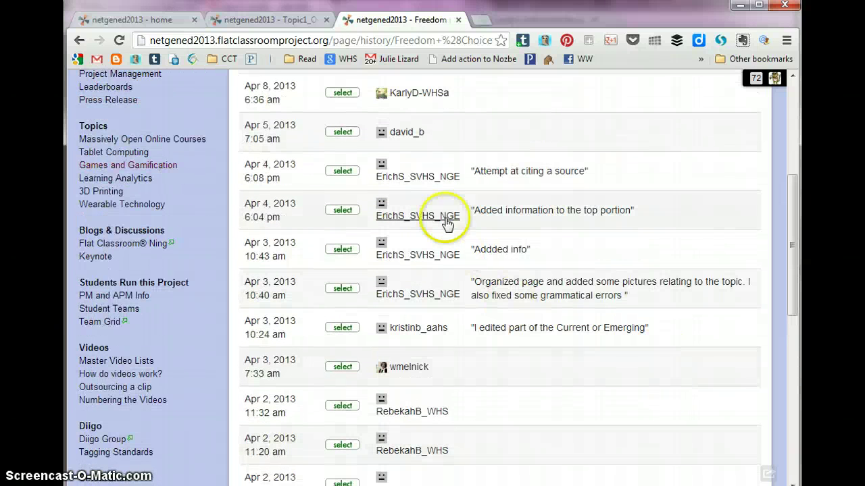
scroll(640, 373, "down", 3)
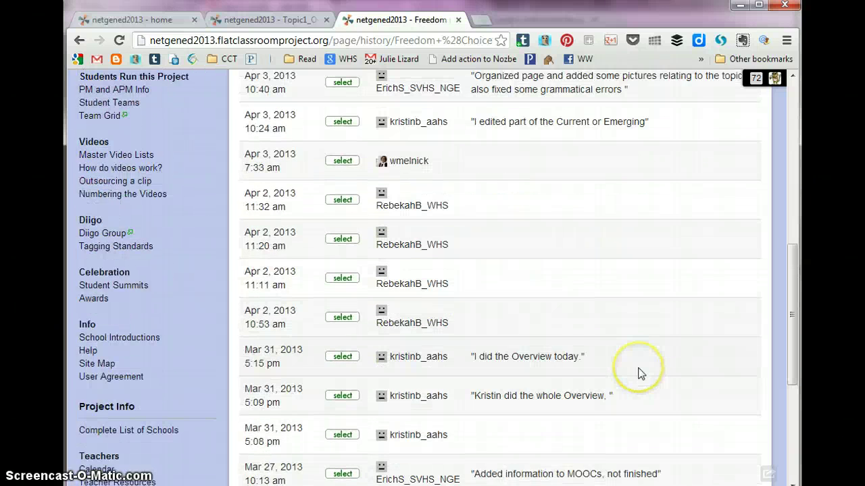
scroll(640, 374, "down", 1)
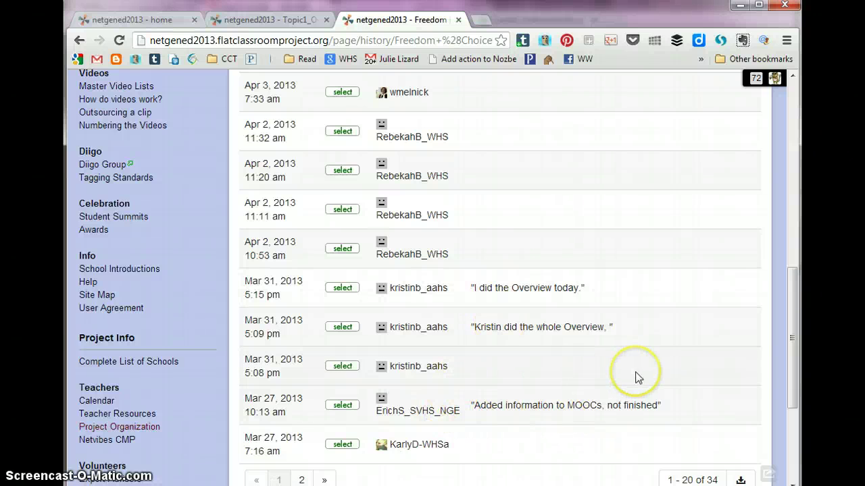
scroll(638, 375, "up", 2)
scroll(633, 372, "down", 4)
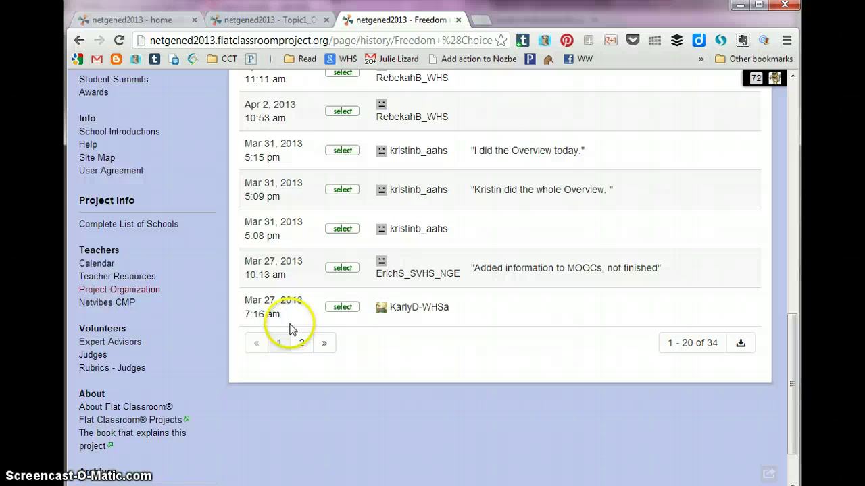
scroll(602, 345, "up", 3)
scroll(606, 346, "up", 2)
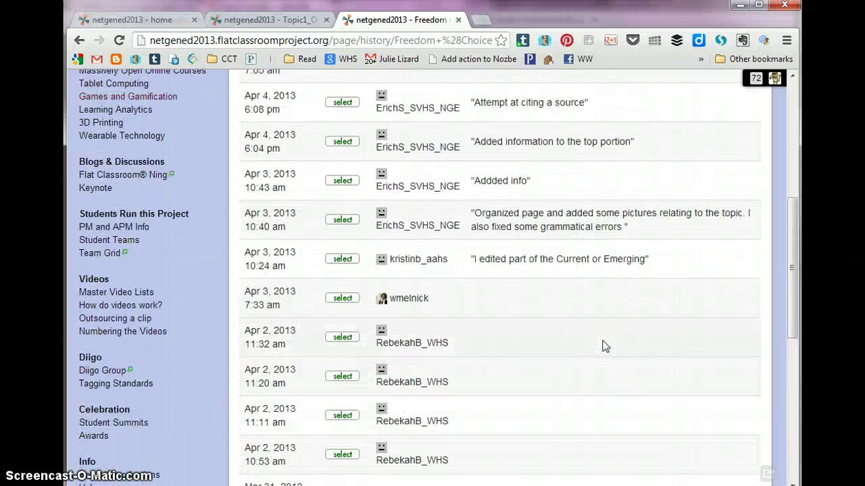
scroll(603, 347, "up", 1)
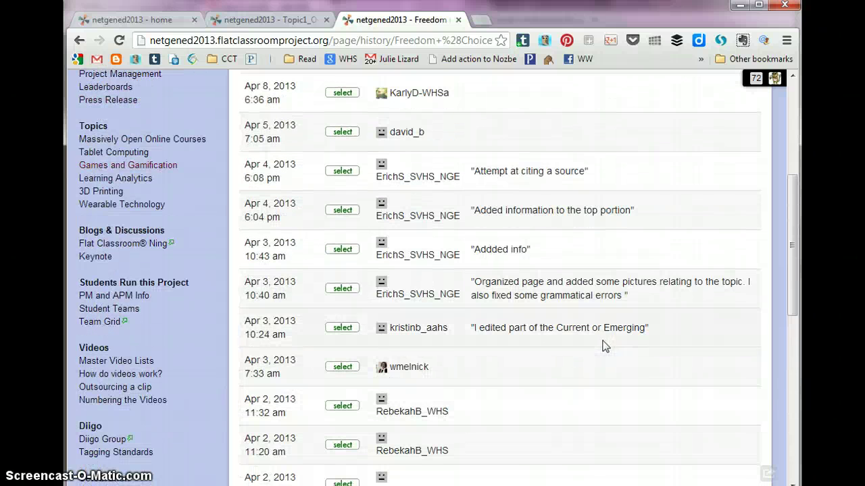
- Compare the Apr 2, 2013 11:32 am revision with the Apr 3, 2013 7:33 am revision and look through the differences
left_click(335, 408)
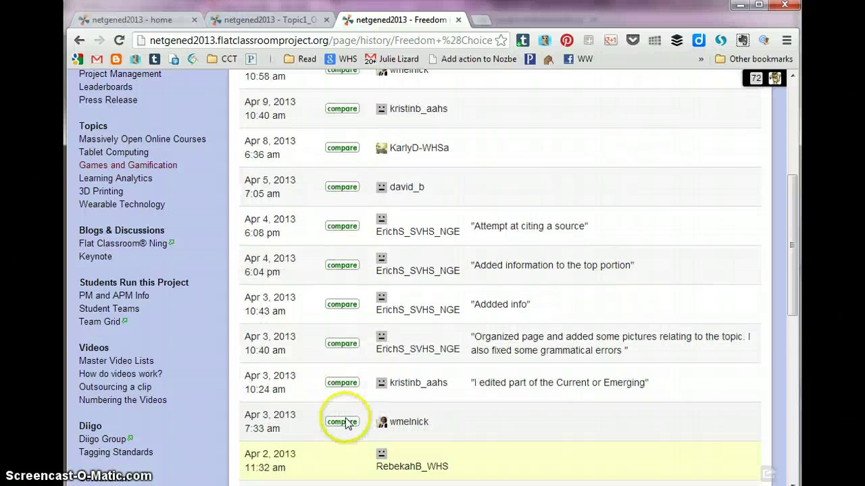
left_click(344, 422)
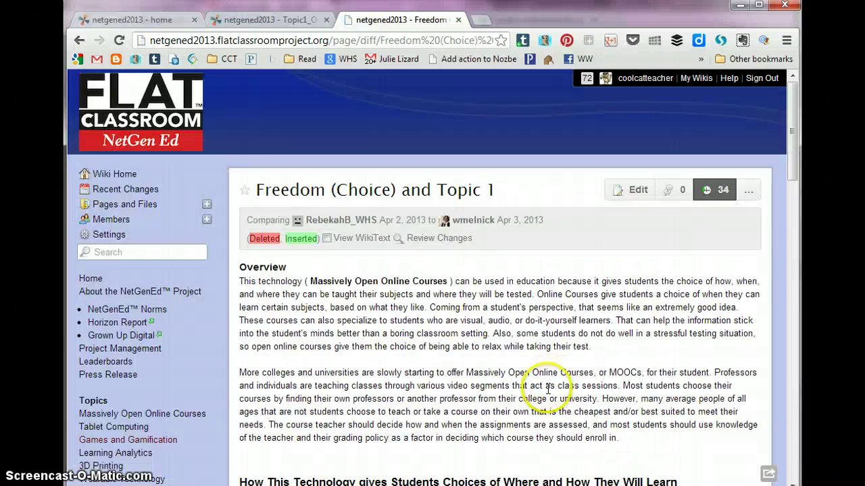
scroll(561, 396, "down", 15)
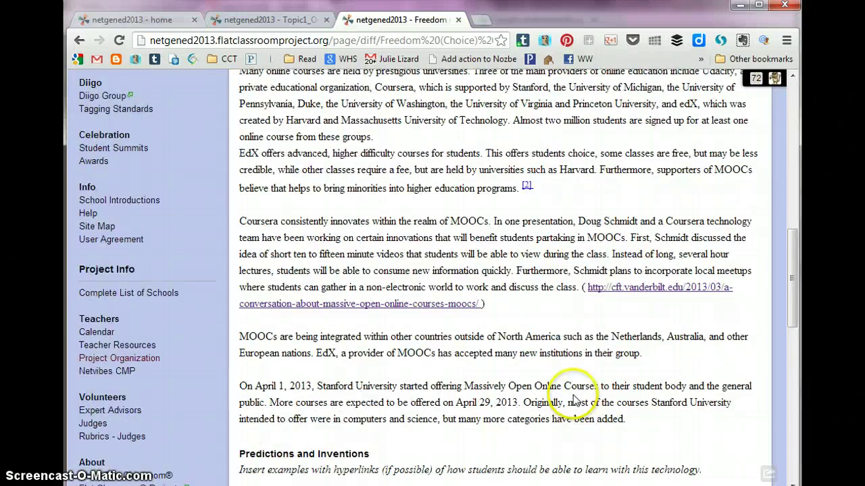
scroll(573, 400, "up", 15)
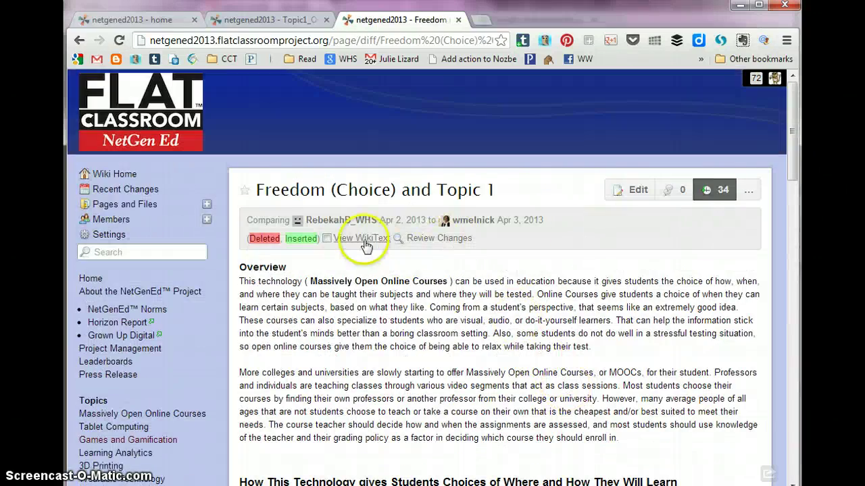
scroll(446, 394, "down", 20)
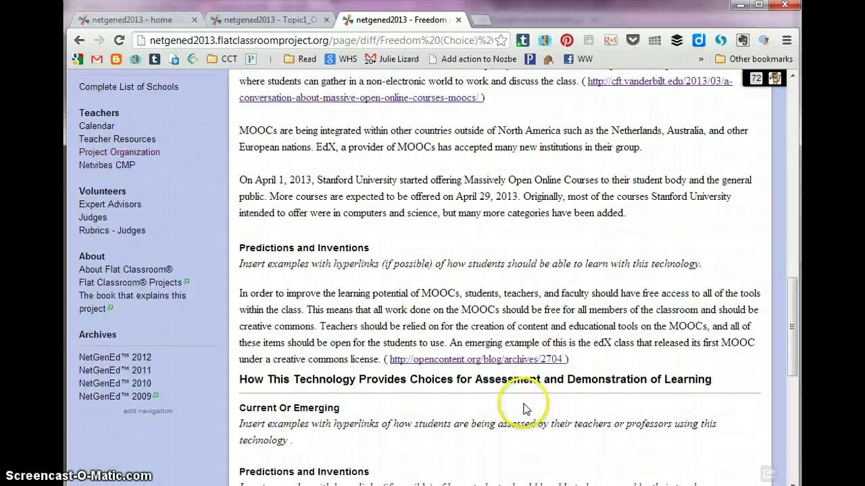
scroll(526, 414, "up", 20)
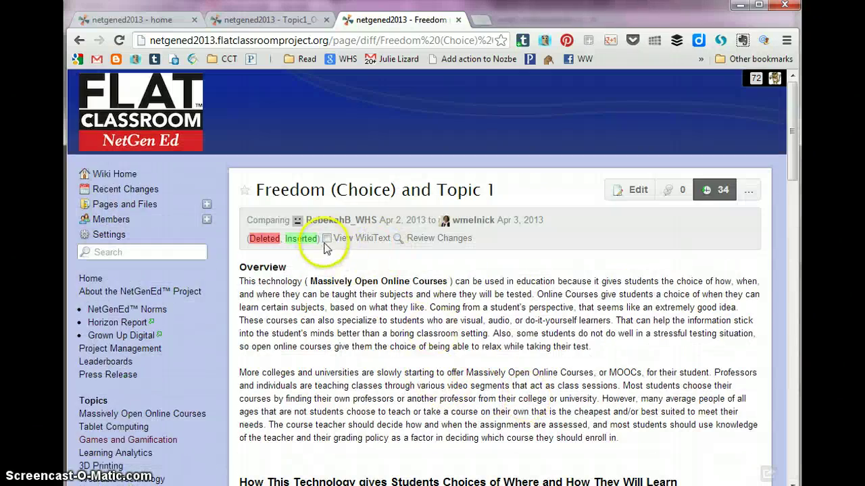
- Show the revision comparison as WikiText and examine the inserted and deleted passages
left_click(328, 240)
scroll(545, 338, "down", 10)
scroll(573, 368, "down", 8)
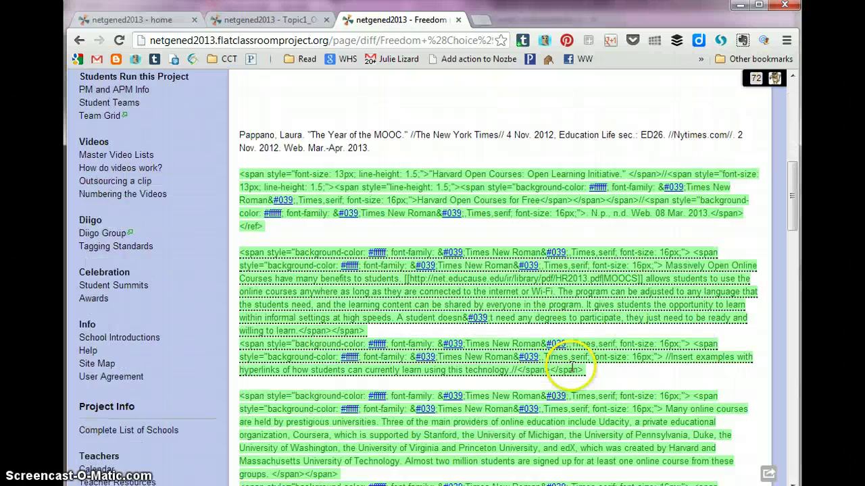
scroll(627, 390, "down", 3)
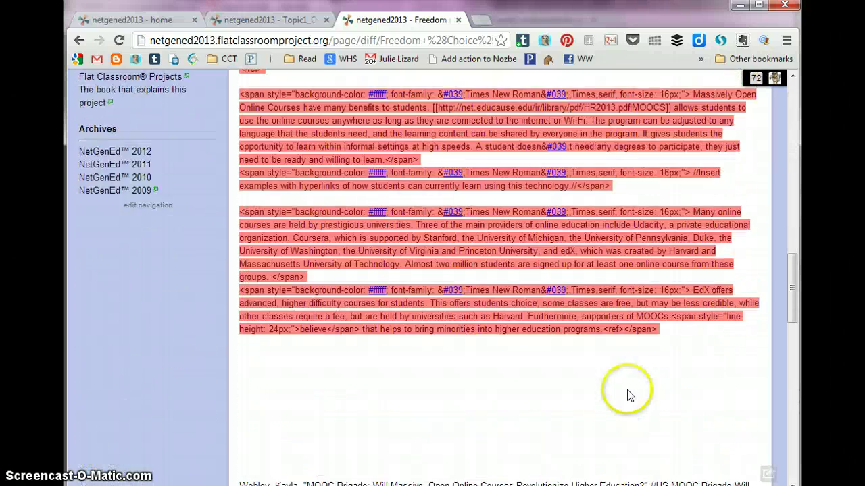
- Examine the rest of the WikiText comparison through the assessment sections and section citations
scroll(628, 395, "down", 10)
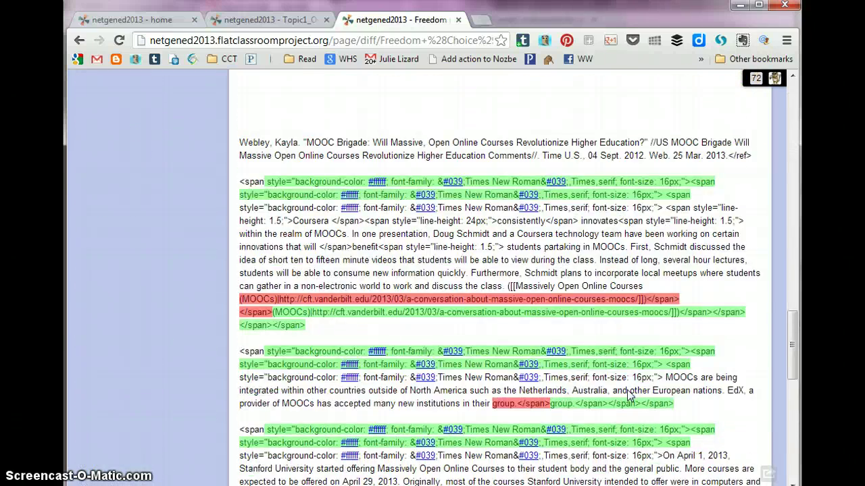
scroll(628, 395, "down", 6)
scroll(627, 396, "up", 15)
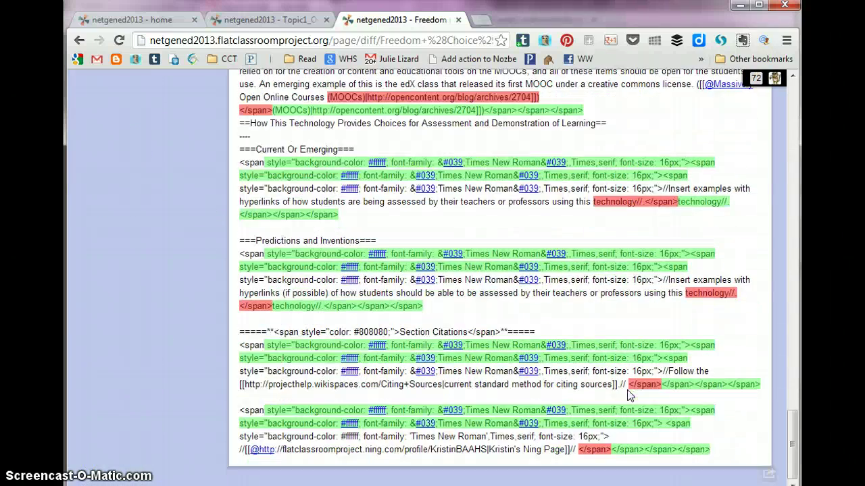
scroll(625, 382, "up", 10)
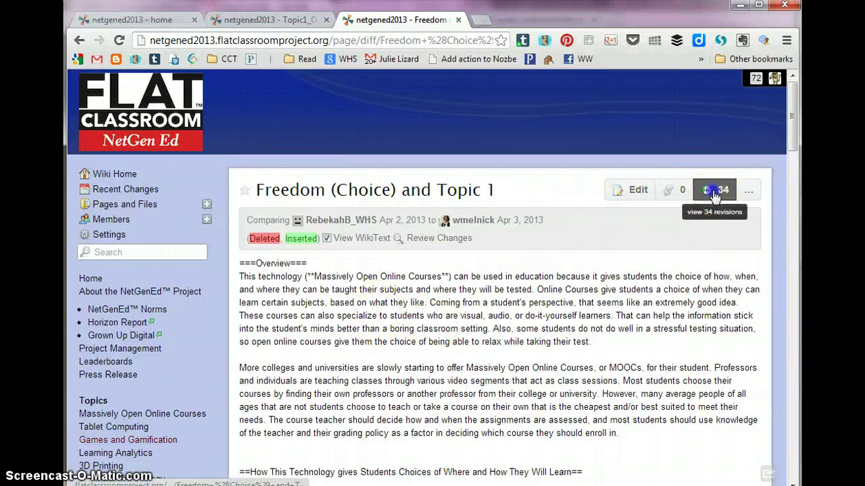
- Open the revision from 3 minutes ago in the page history without highlighted changes and copy its first Overview paragraph
left_click(716, 191)
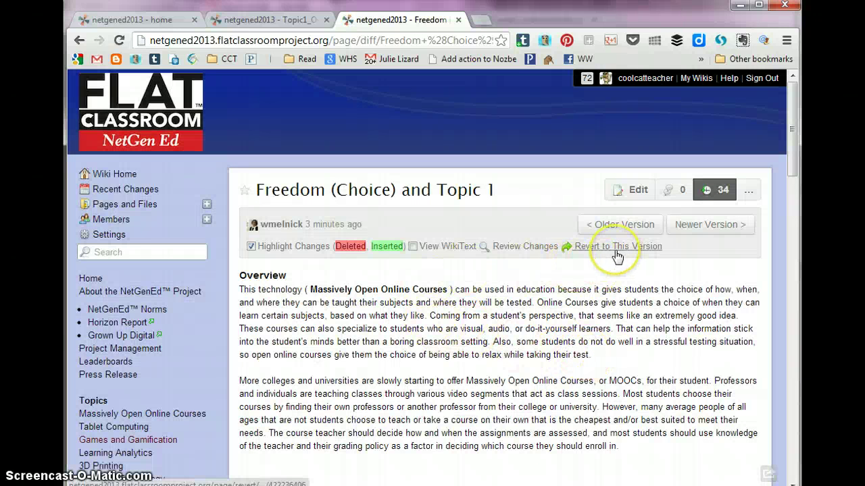
left_click(252, 245)
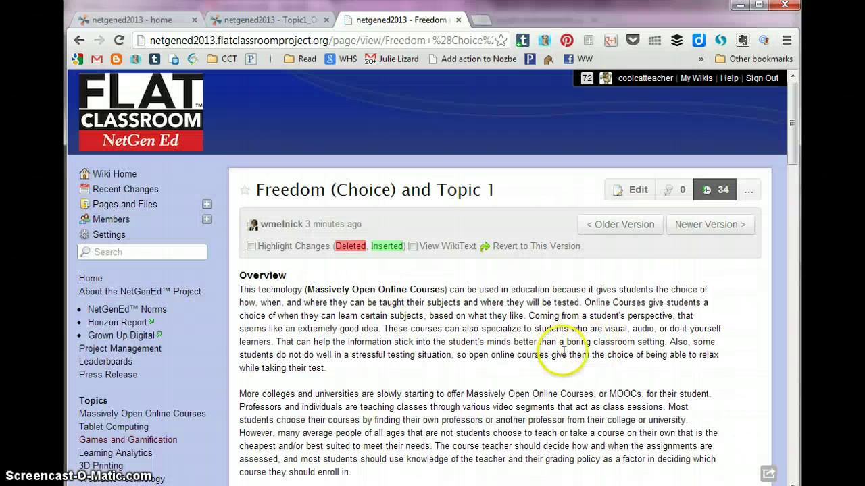
left_click_drag(348, 375, 239, 289)
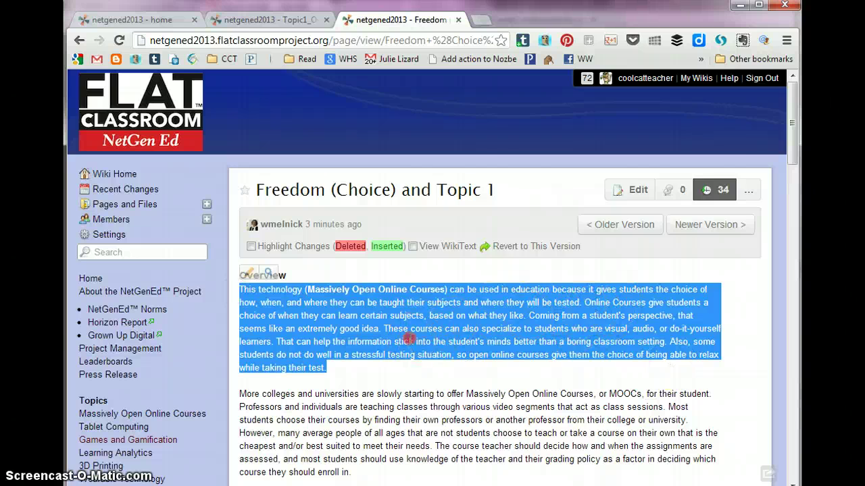
right_click(408, 337)
left_click(439, 106)
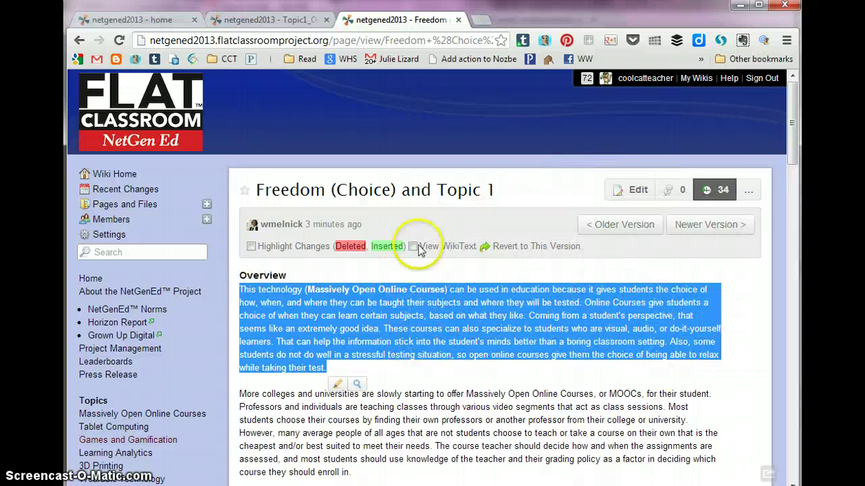
- Review the full text of the opened revision, from the Overview through Current or Emerging to the Section Citations
scroll(448, 376, "down", 1)
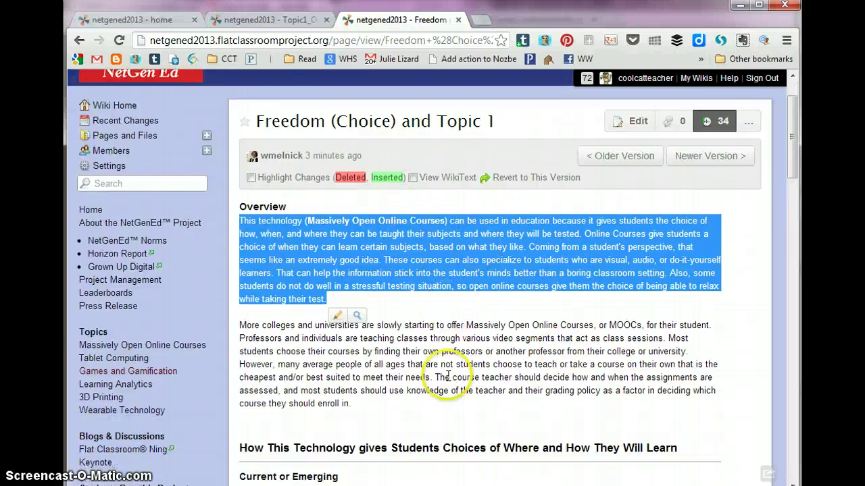
scroll(448, 377, "down", 12)
scroll(448, 378, "up", 9)
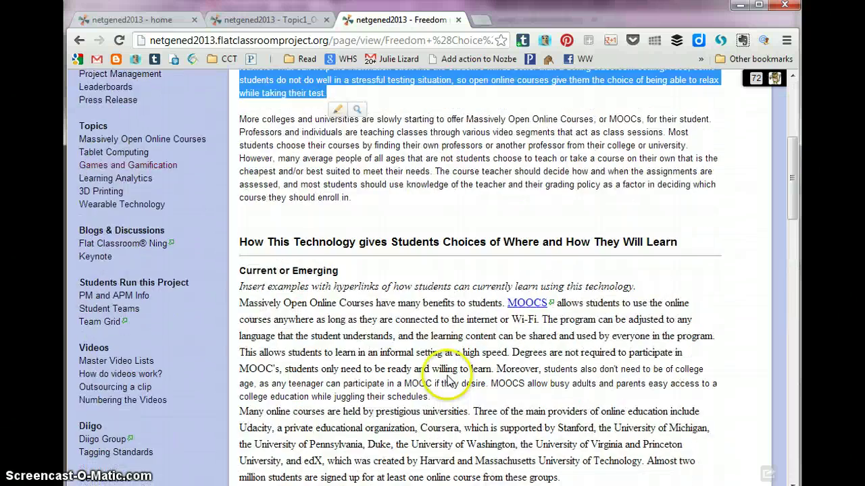
scroll(448, 379, "up", 3)
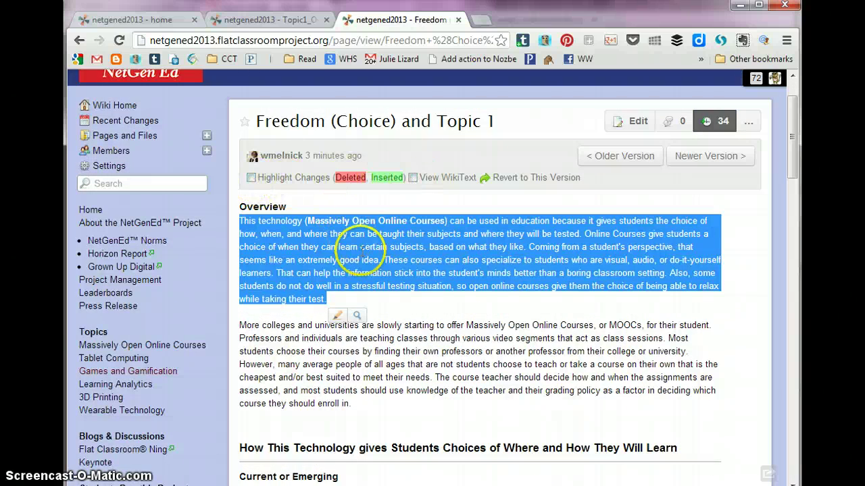
scroll(525, 320, "down", 9)
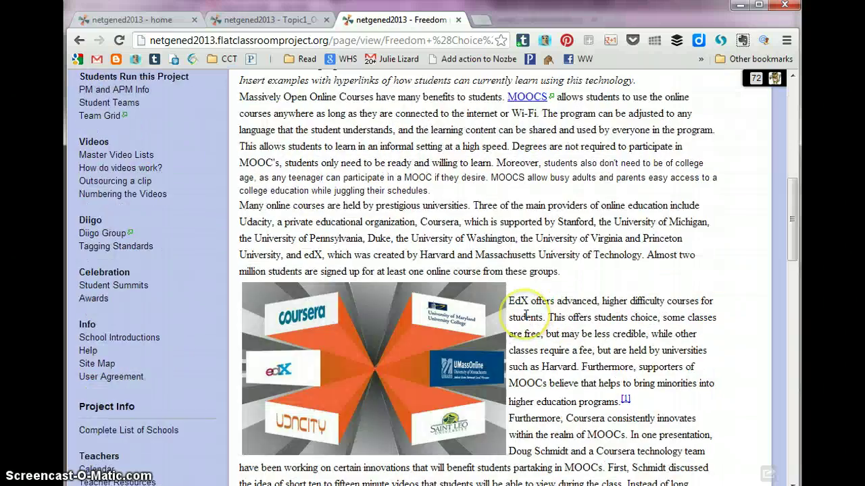
scroll(524, 310, "up", 8)
scroll(524, 311, "down", 15)
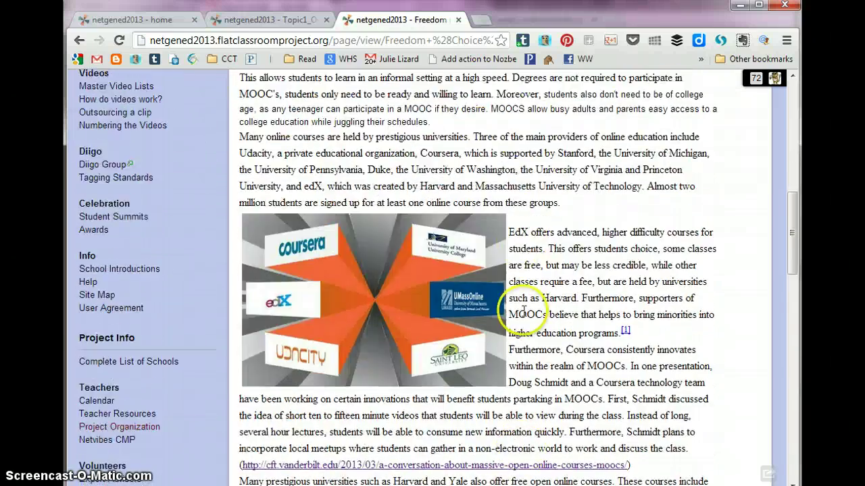
scroll(525, 317, "down", 3)
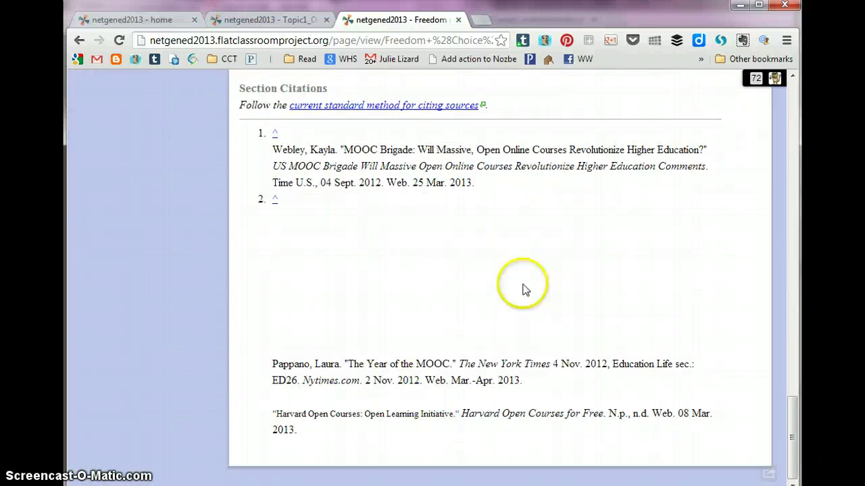
scroll(552, 287, "up", 5)
scroll(552, 287, "up", 20)
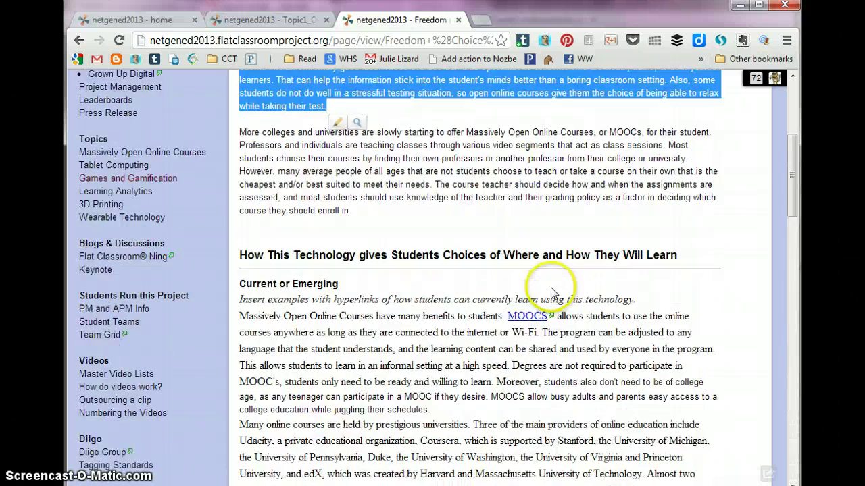